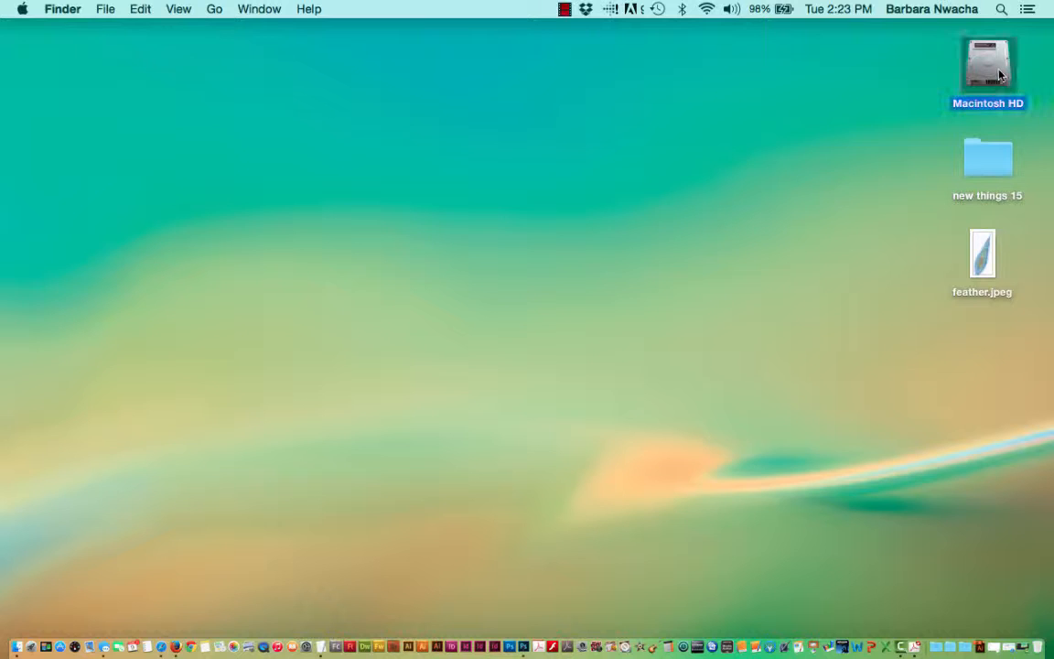
Open the Adobe Photoshop CC folder inside the Applications folder on Macintosh HD.
{"action": "double_click", "coordinate": [1000, 75]}
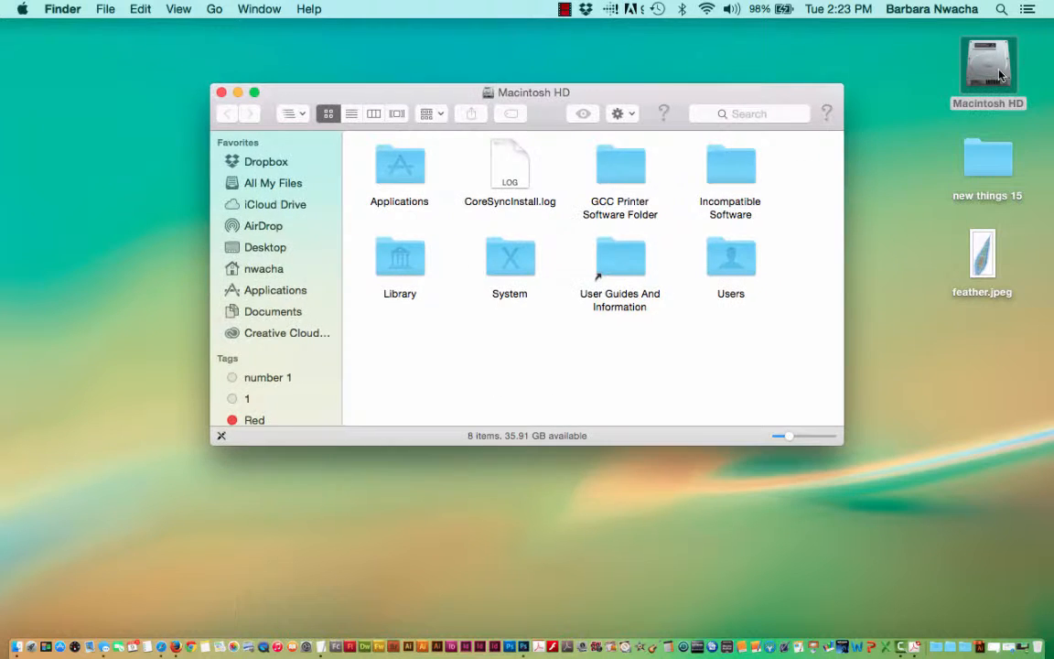
{"action": "left_click", "coordinate": [387, 180]}
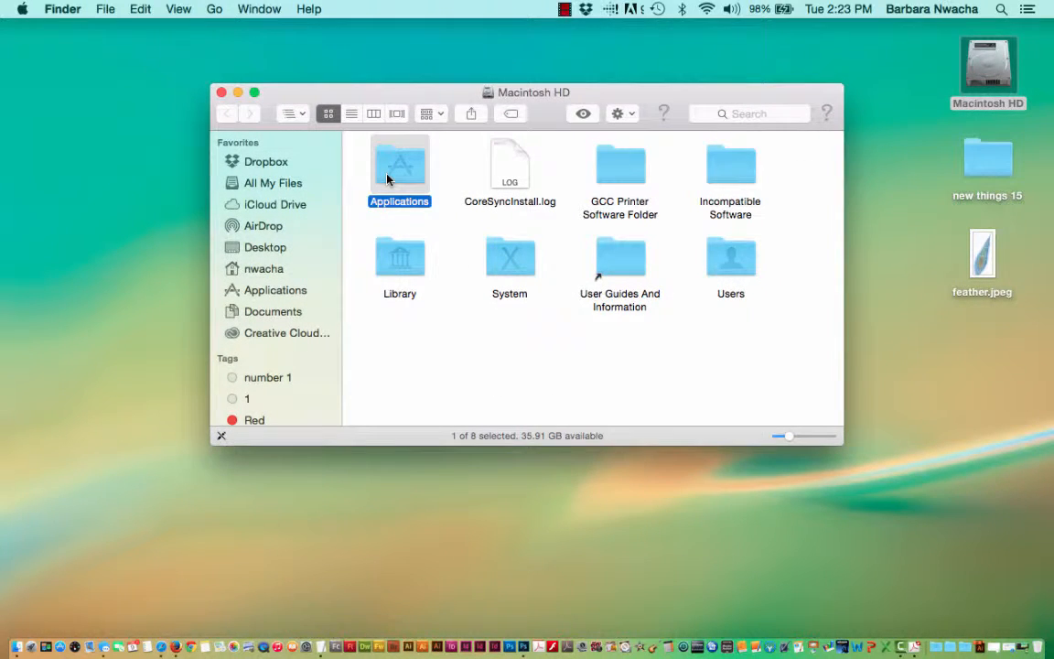
{"action": "key", "text": "super+o"}
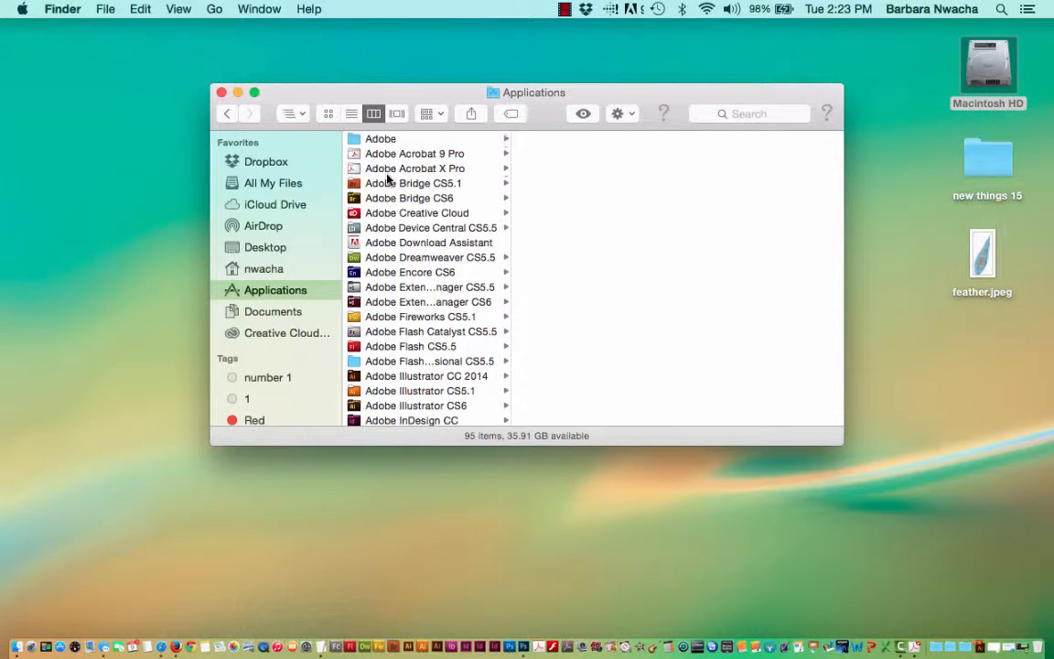
{"action": "scroll", "coordinate": [402, 318], "scroll_direction": "down", "scroll_amount": 6}
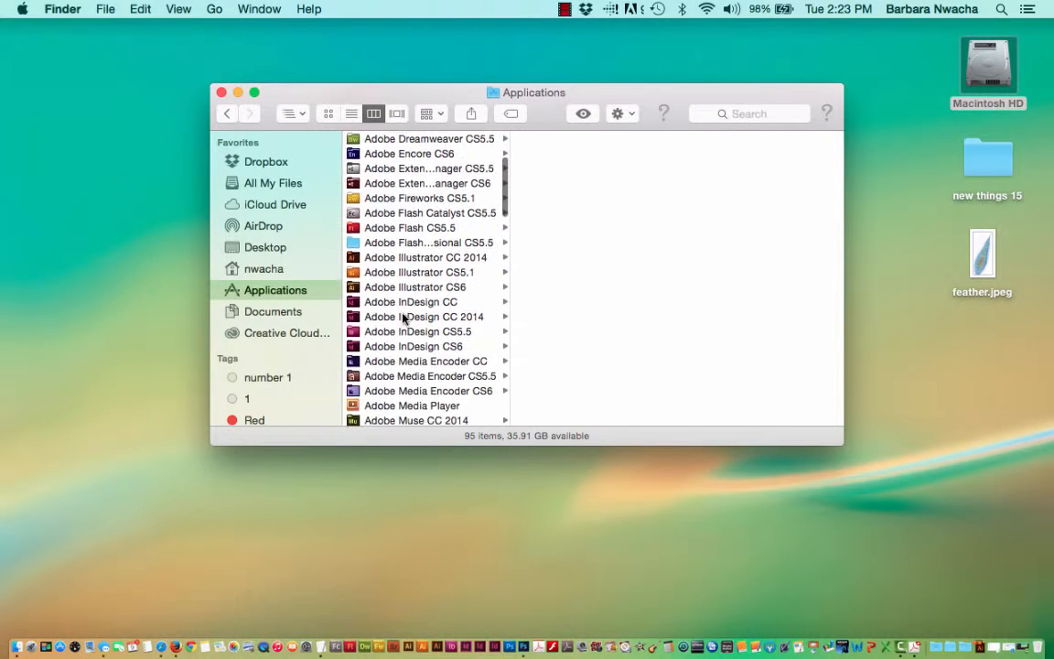
{"action": "scroll", "coordinate": [403, 318], "scroll_direction": "down", "scroll_amount": 2}
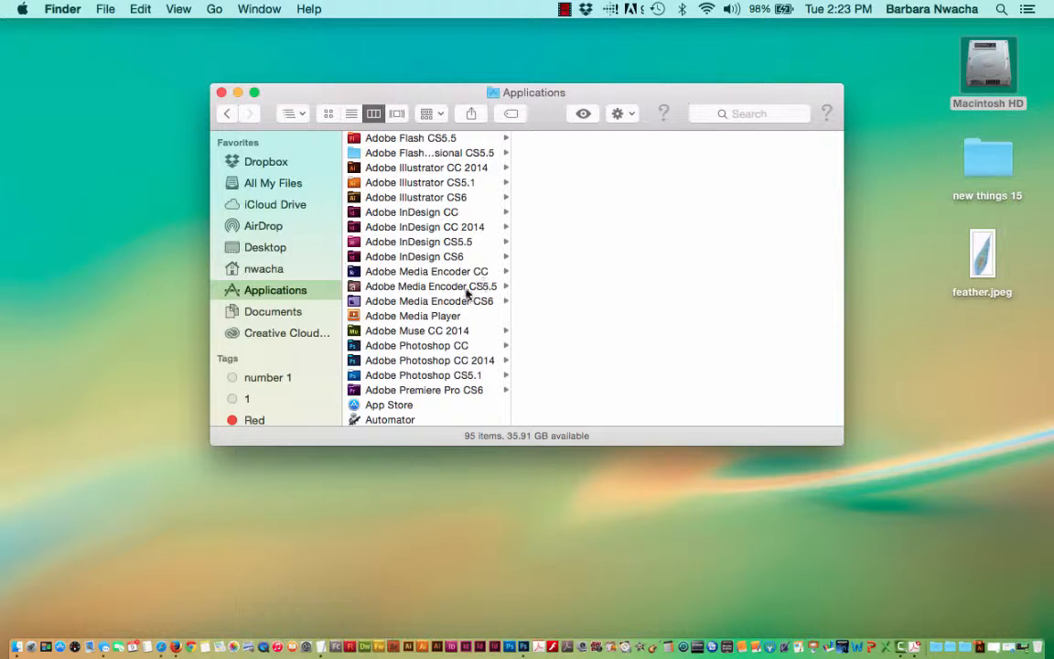
{"action": "scroll", "coordinate": [443, 316], "scroll_direction": "down", "scroll_amount": 2}
{"action": "scroll", "coordinate": [443, 316], "scroll_direction": "down", "scroll_amount": 2}
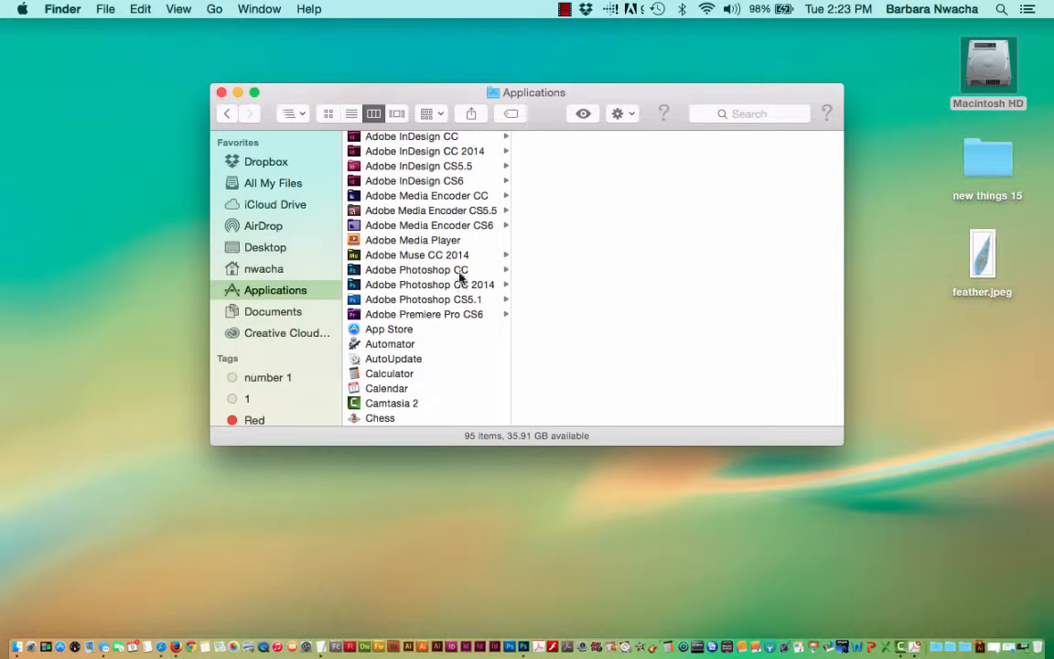
{"action": "left_click", "coordinate": [459, 271]}
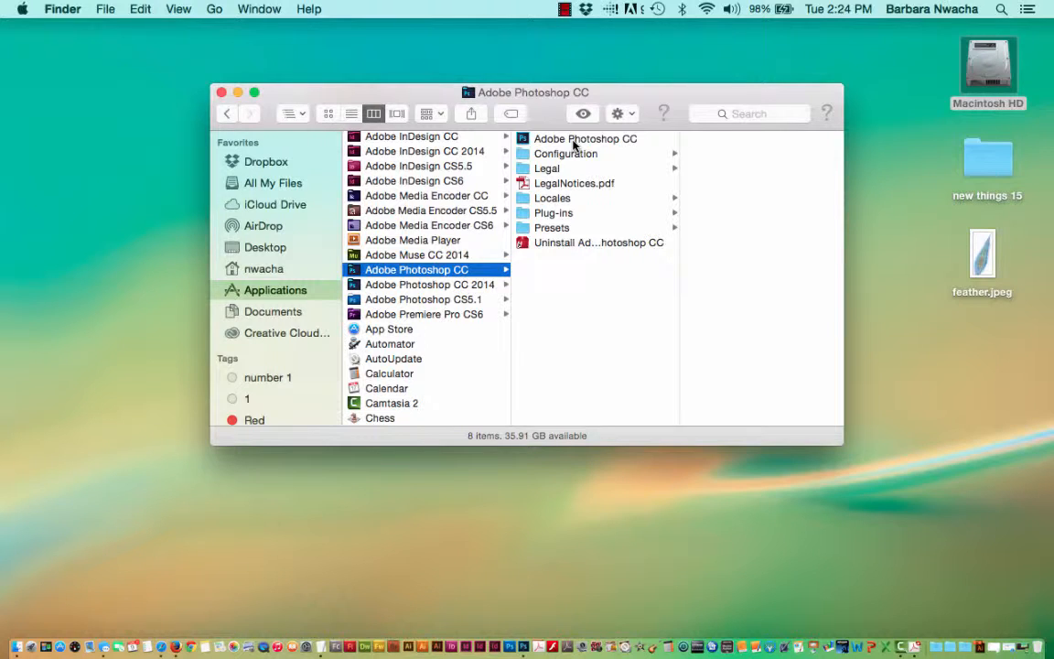
Open feather.jpeg from the desktop in Adobe Photoshop CC and reposition the application window so it fits fully on the display.
{"action": "left_click", "coordinate": [576, 143]}
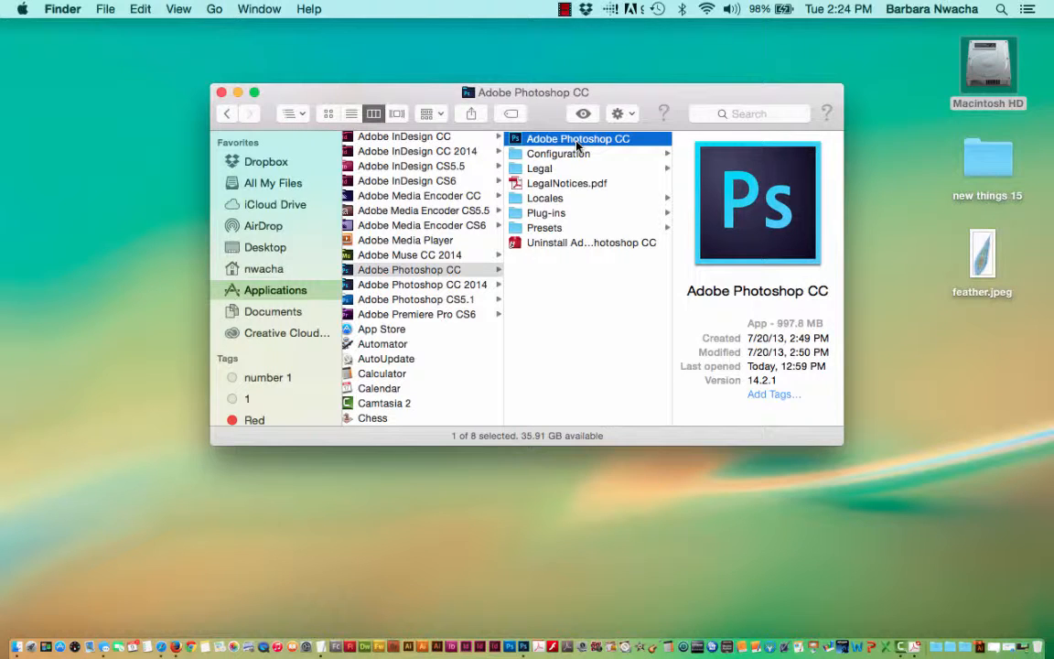
{"action": "left_click", "coordinate": [988, 263]}
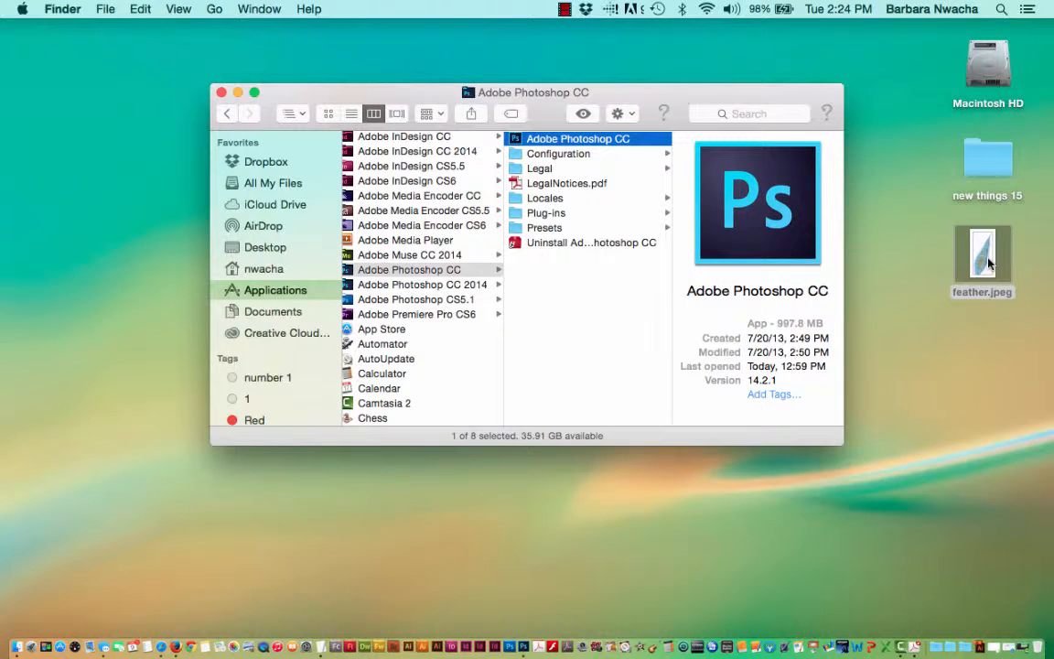
{"action": "left_click_drag", "start_coordinate": [989, 263], "coordinate": [615, 142]}
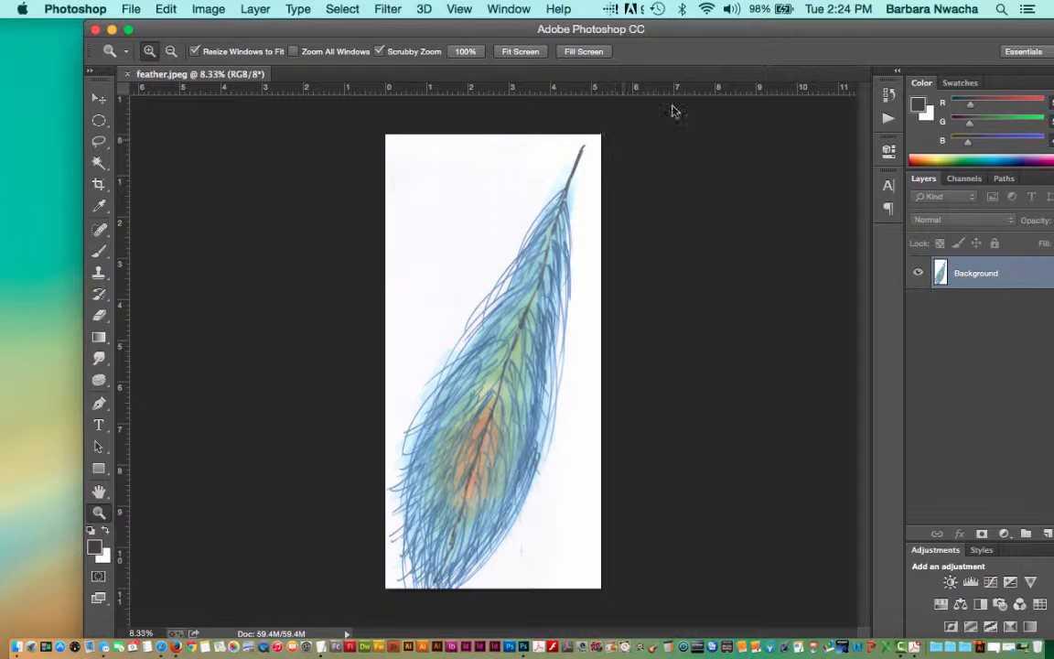
{"action": "left_click_drag", "start_coordinate": [728, 32], "coordinate": [667, 25]}
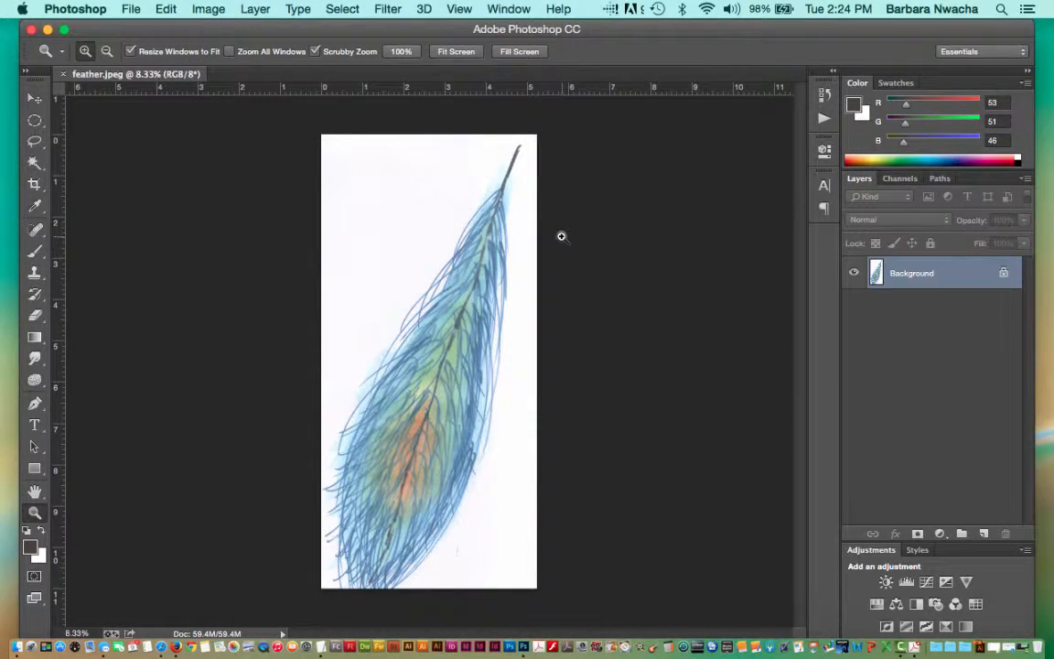
Rotate the whole feather image by 180°.
{"action": "left_click", "coordinate": [218, 8]}
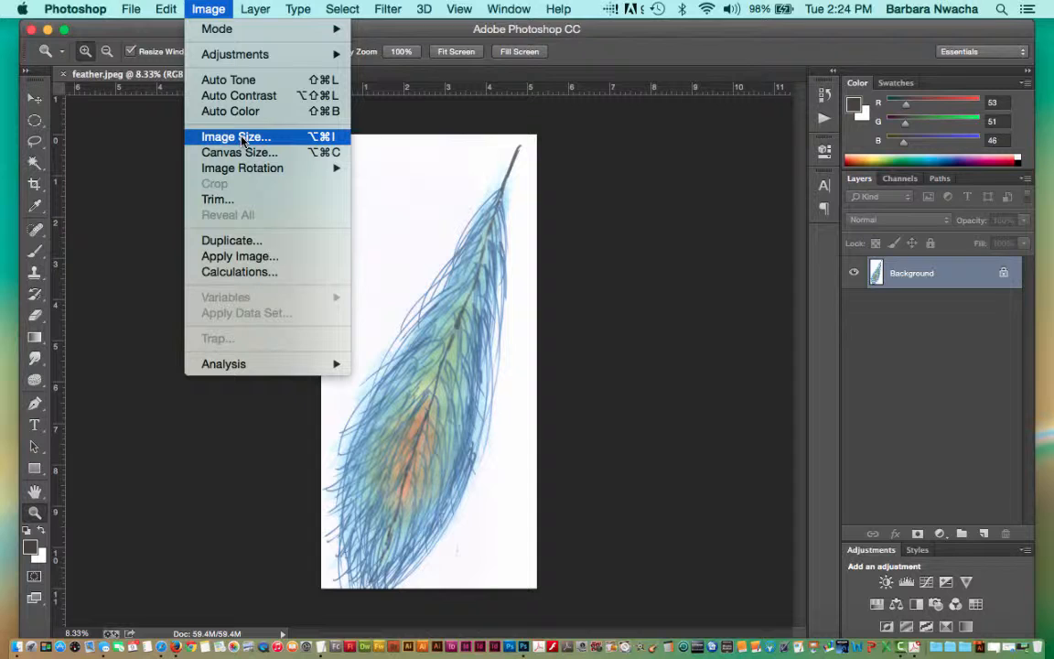
{"action": "mouse_move", "coordinate": [243, 170]}
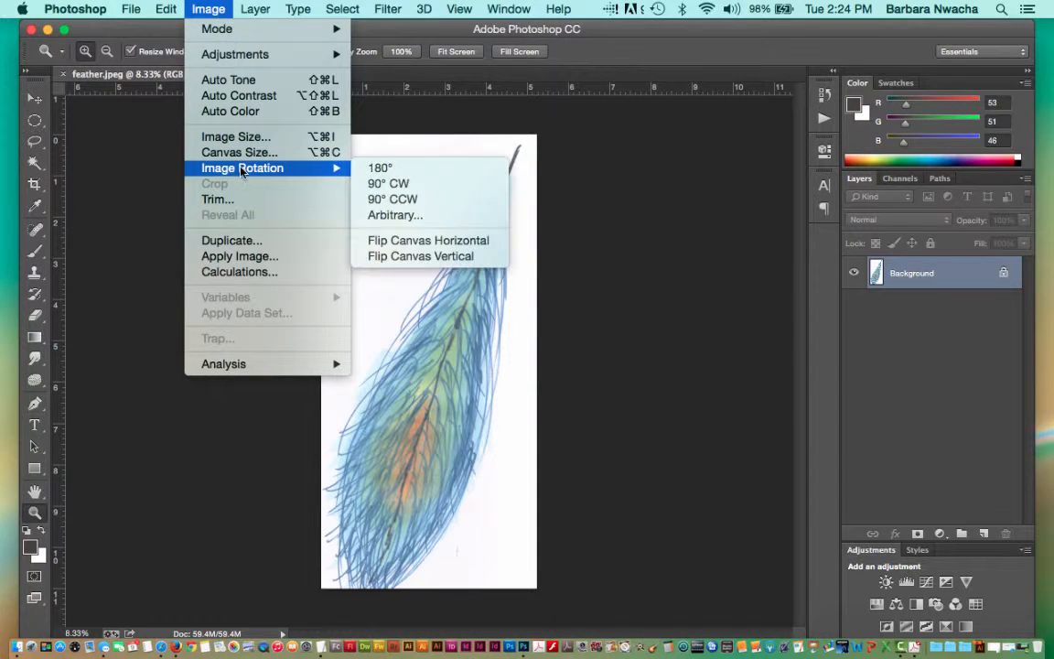
{"action": "left_click", "coordinate": [388, 174]}
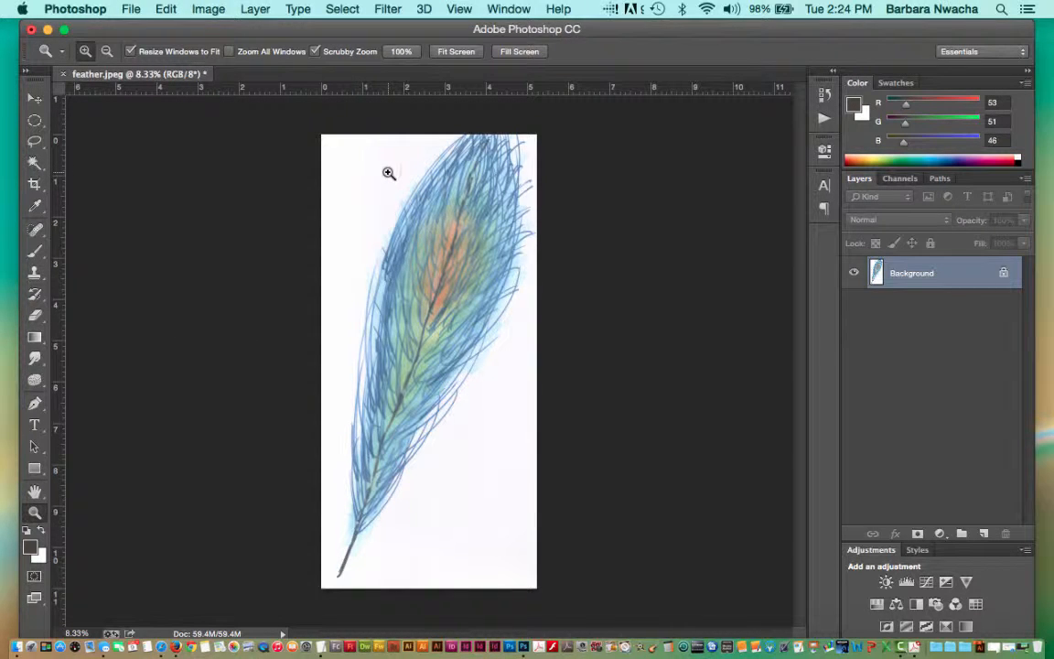
Apply a Levels adjustment to the RGB channel with the black input level at 78 and the midtone at 1.30.
{"action": "left_click", "coordinate": [208, 8]}
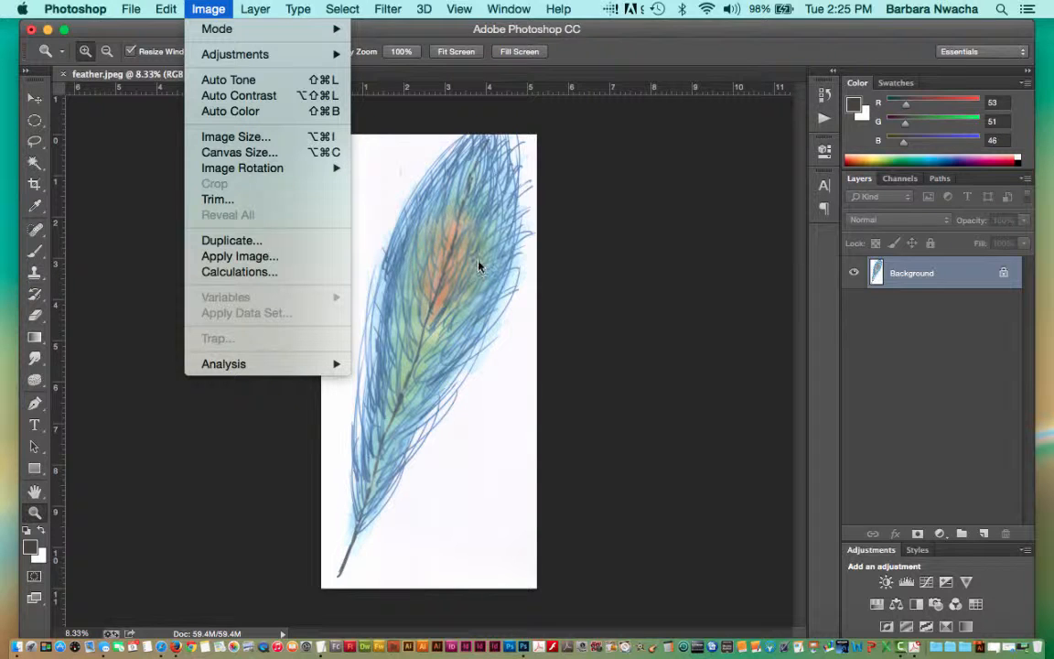
{"action": "mouse_move", "coordinate": [303, 63]}
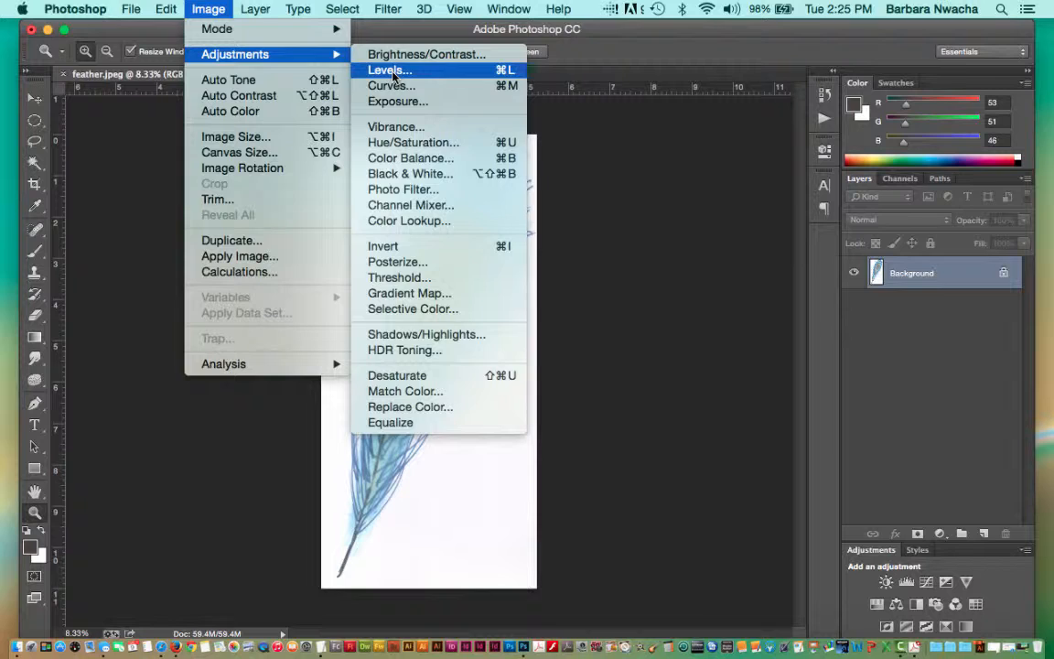
{"action": "left_click", "coordinate": [394, 73]}
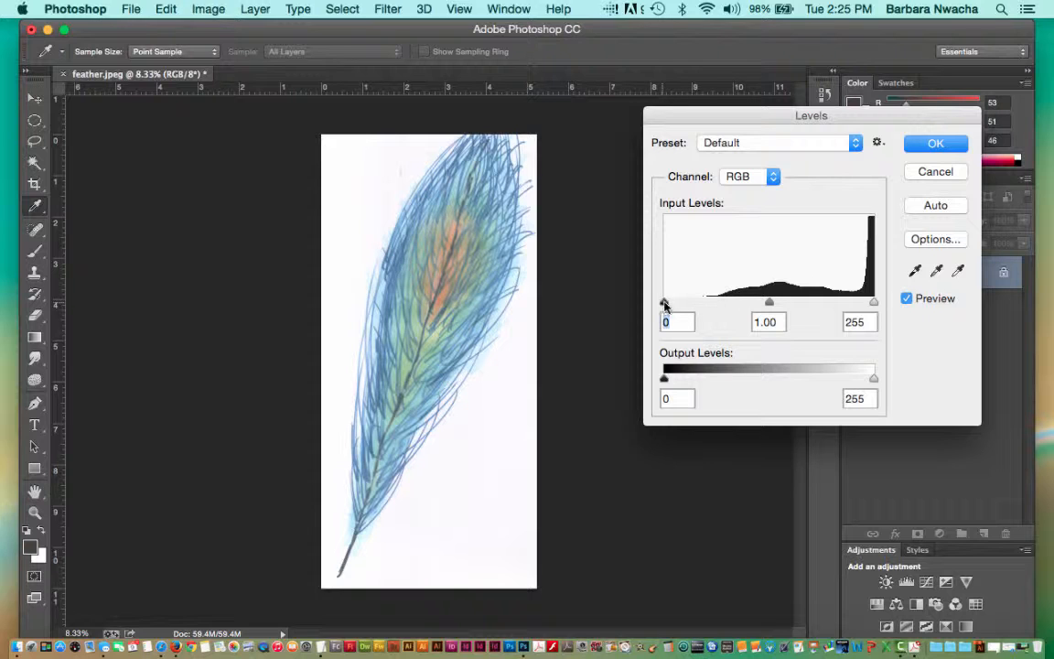
{"action": "left_click_drag", "start_coordinate": [664, 304], "coordinate": [729, 304]}
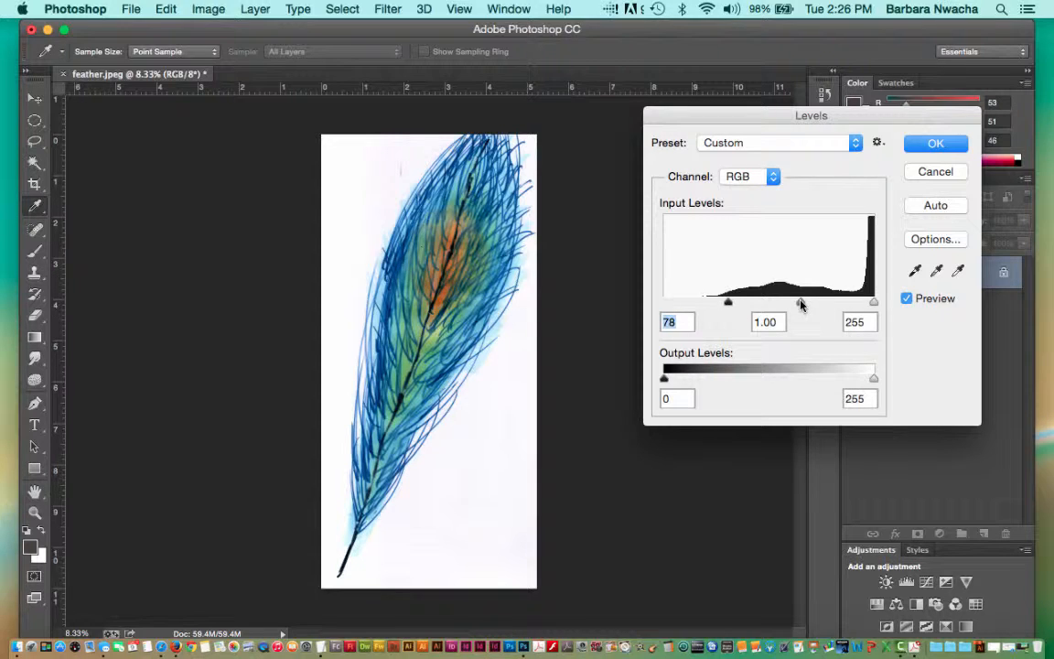
{"action": "mouse_move", "coordinate": [801, 304]}
{"action": "left_mouse_down"}
{"action": "mouse_move", "coordinate": [745, 307]}
{"action": "mouse_move", "coordinate": [850, 304]}
{"action": "mouse_move", "coordinate": [778, 304]}
{"action": "mouse_move", "coordinate": [788, 304]}
{"action": "left_mouse_up"}
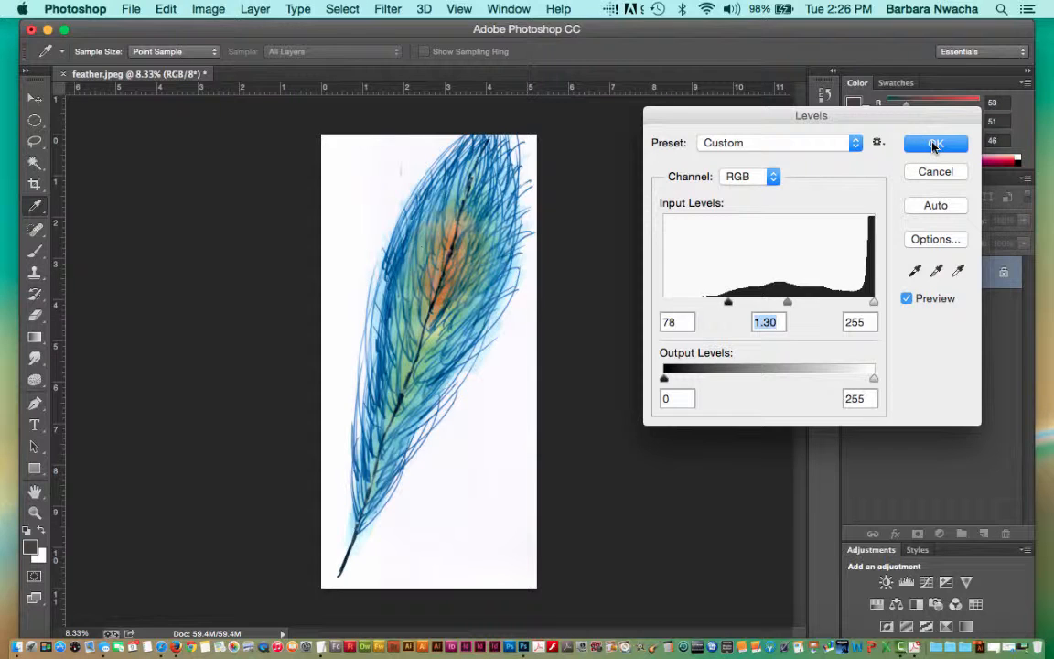
{"action": "left_click", "coordinate": [934, 146]}
Convert the locked Background into a regular layer named Layer 0 with Normal mode and 100% opacity.
{"action": "key", "text": "z"}
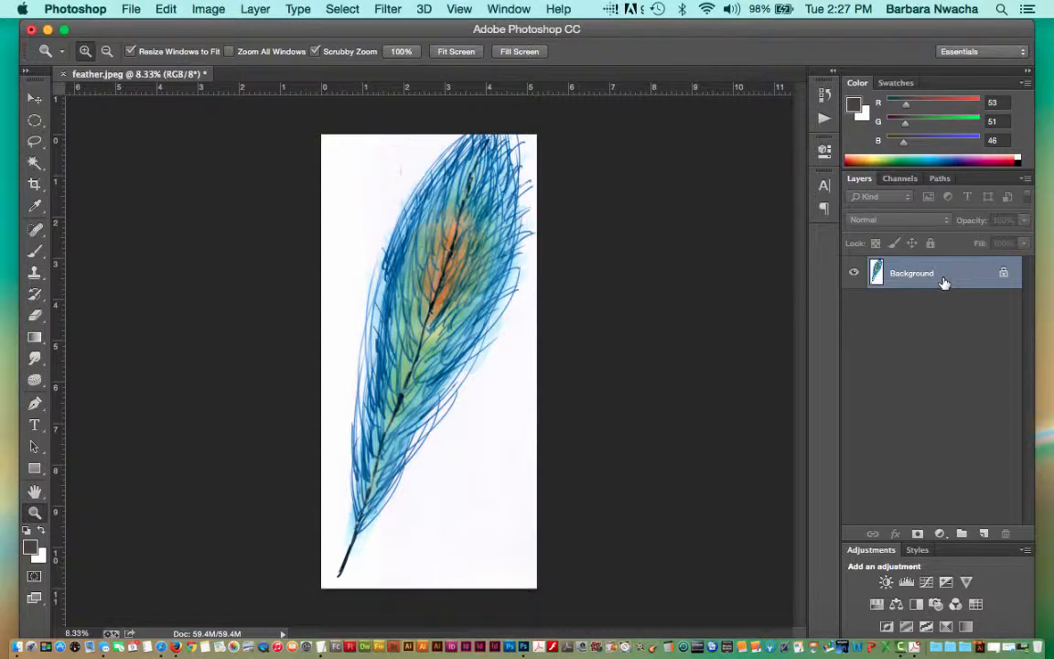
{"action": "double_click", "coordinate": [915, 273]}
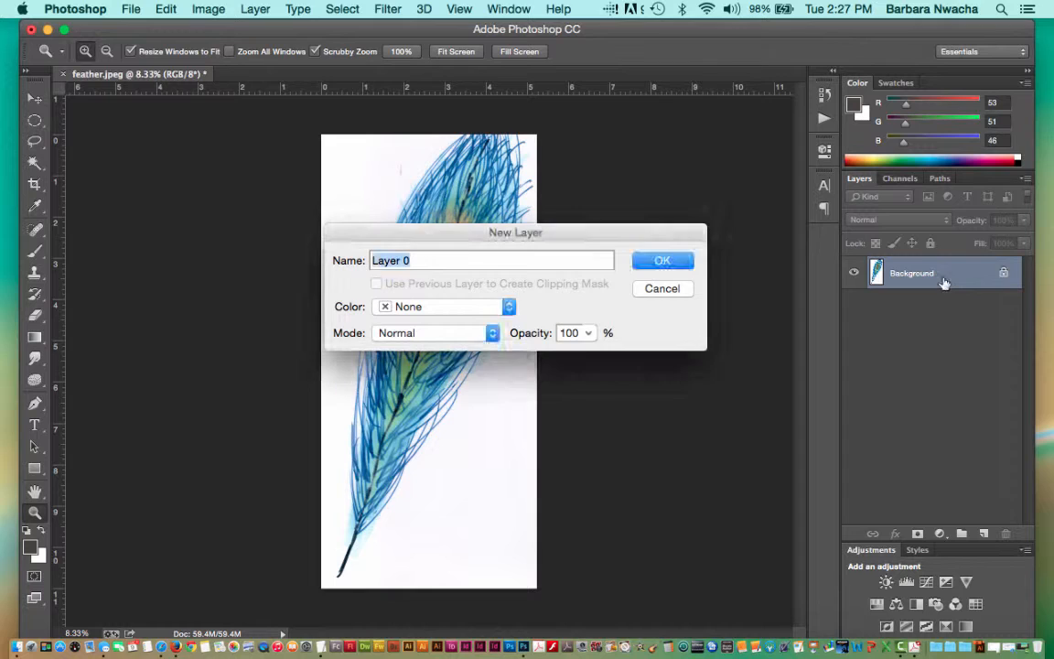
{"action": "left_click", "coordinate": [675, 263]}
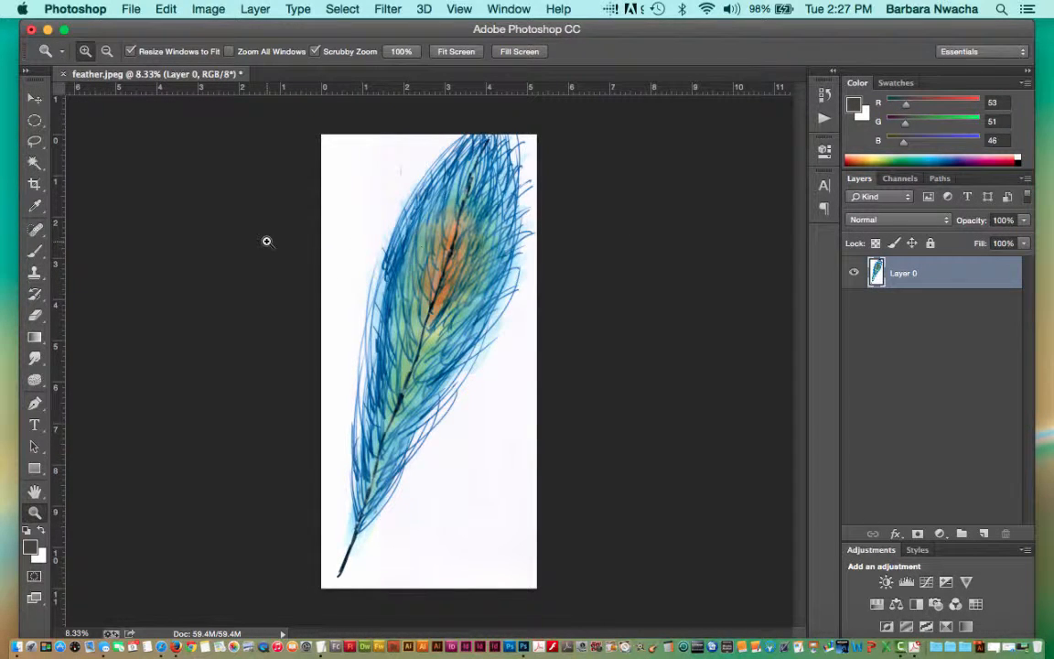
Delete the white background using the Magic Wand at tolerance 32 extended with Similar, and deselect.
{"action": "left_click", "coordinate": [30, 167]}
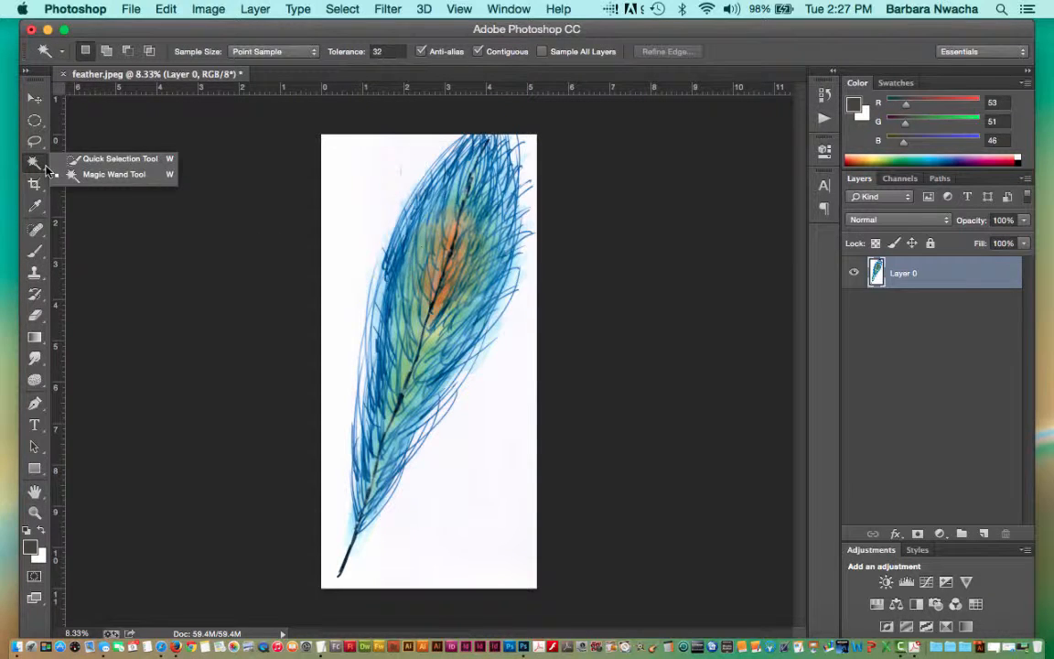
{"action": "left_click", "coordinate": [41, 165]}
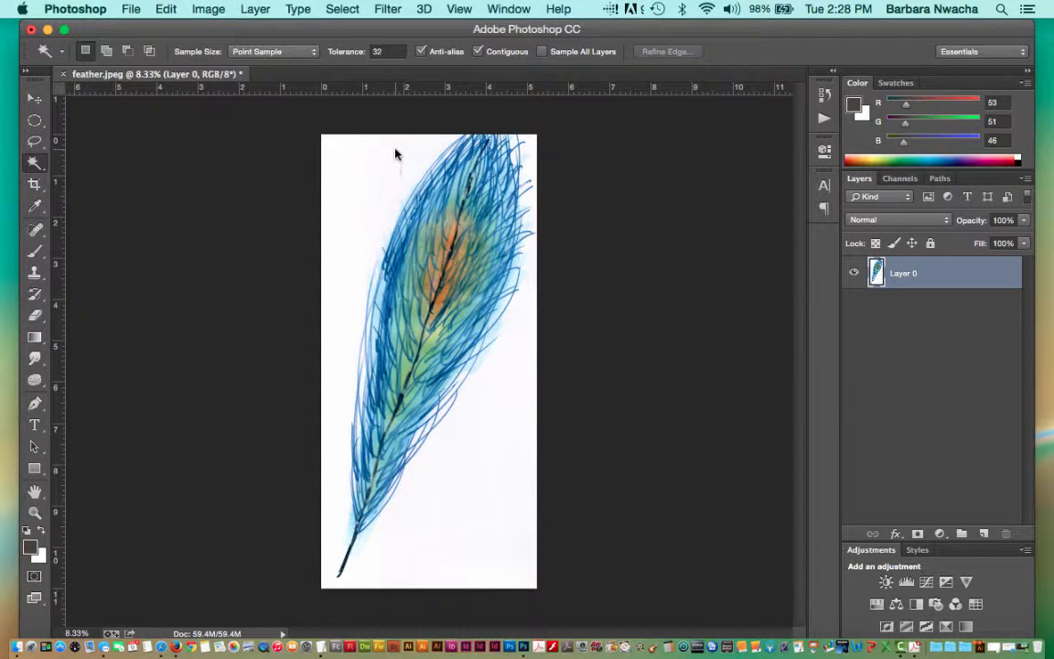
{"action": "left_click", "coordinate": [396, 153]}
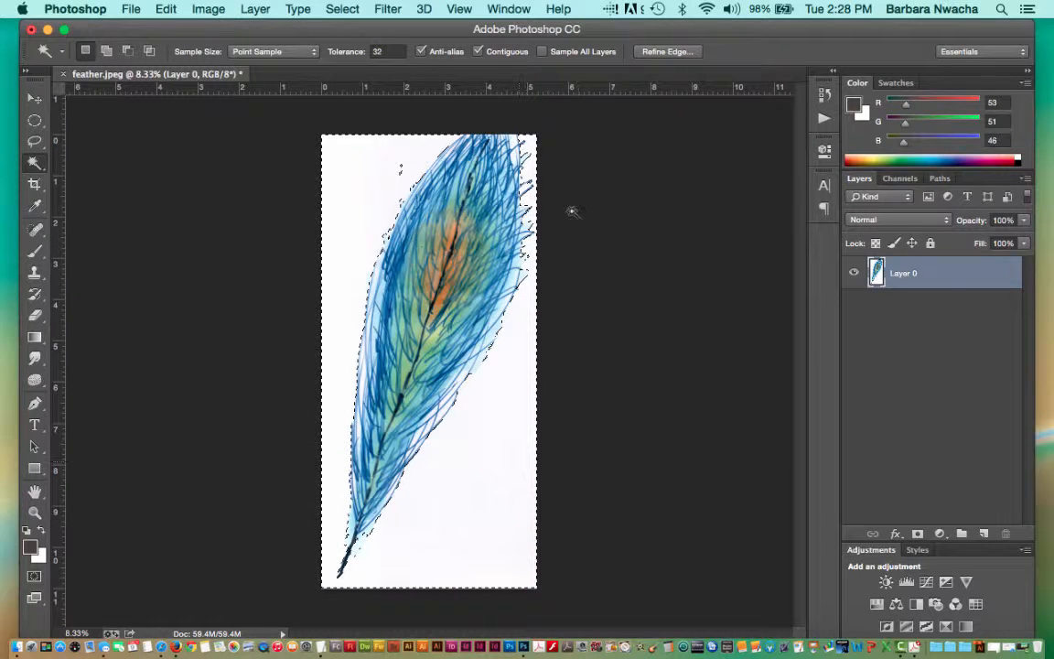
{"action": "left_click", "coordinate": [342, 9]}
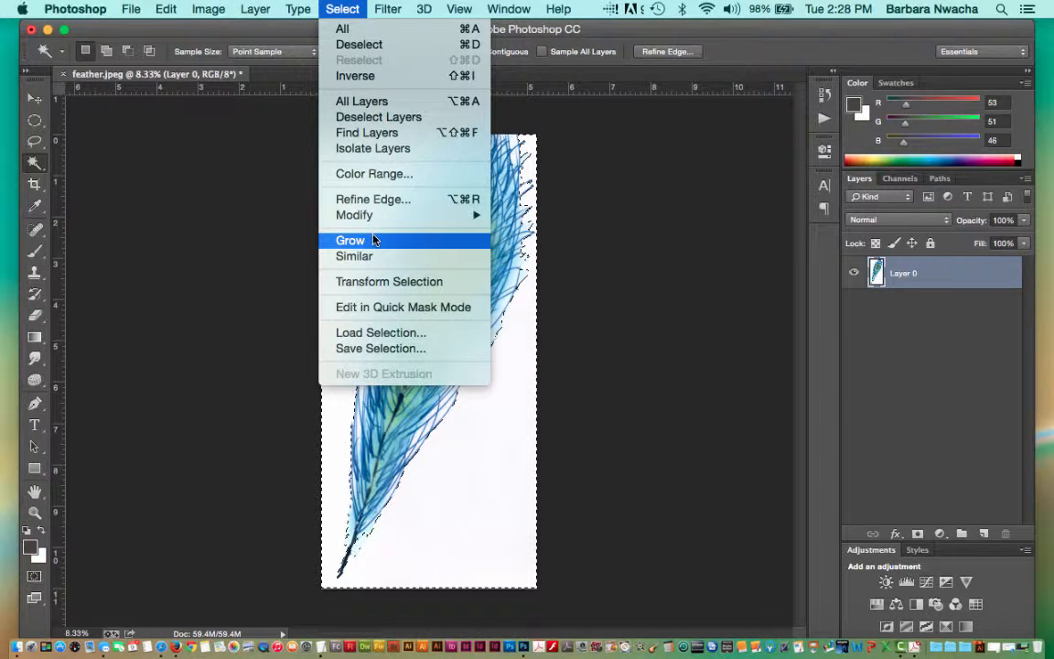
{"action": "left_click", "coordinate": [371, 257]}
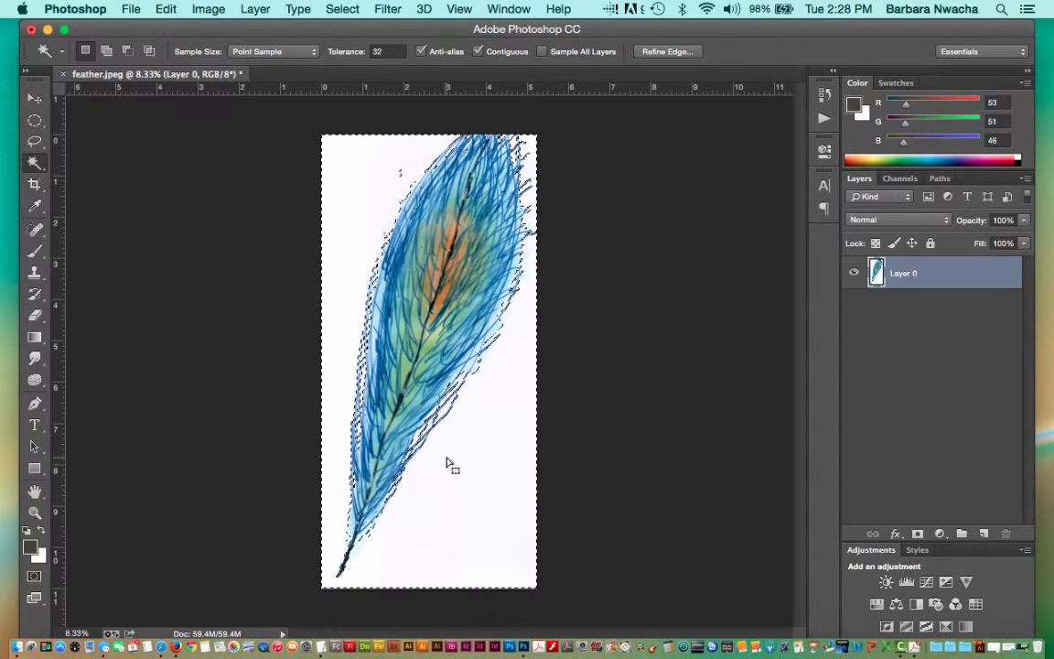
{"action": "key", "text": "Delete"}
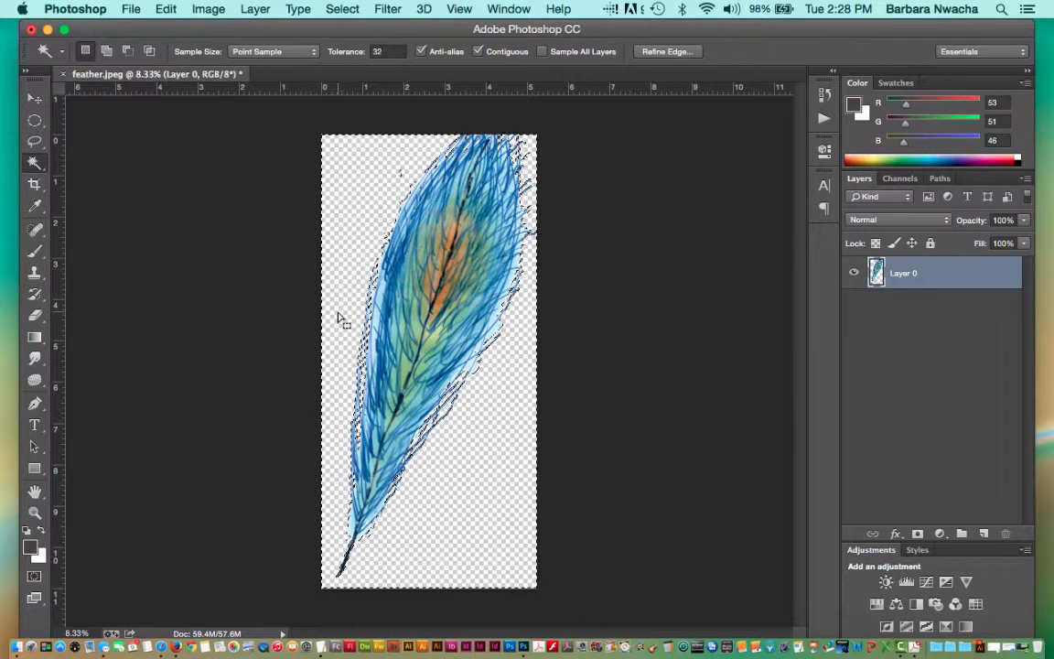
{"action": "left_click", "coordinate": [343, 9]}
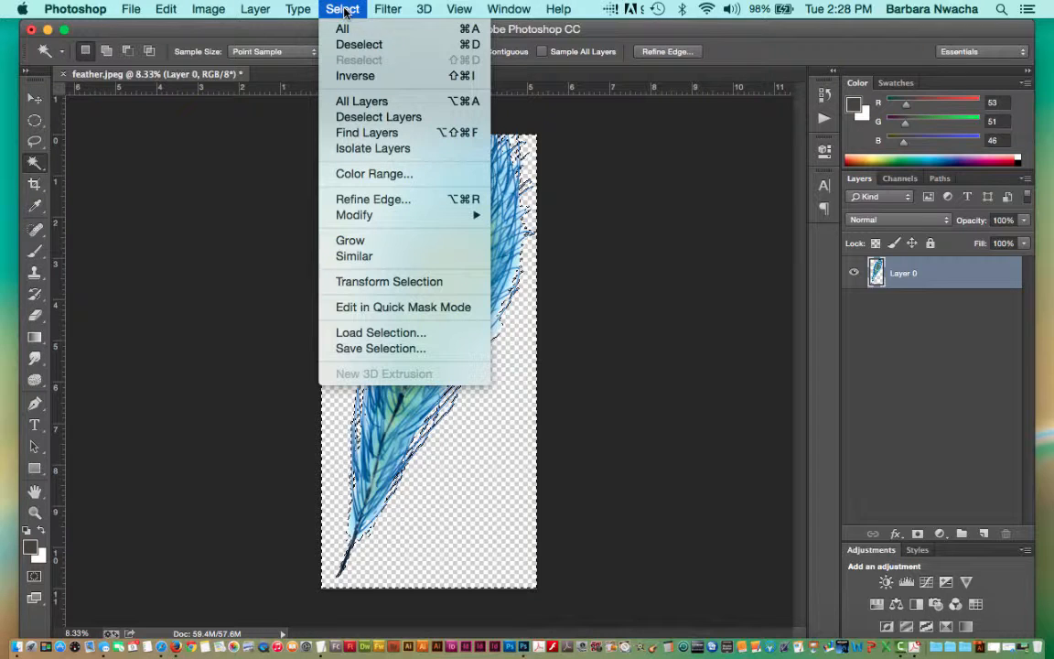
{"action": "left_click", "coordinate": [482, 46]}
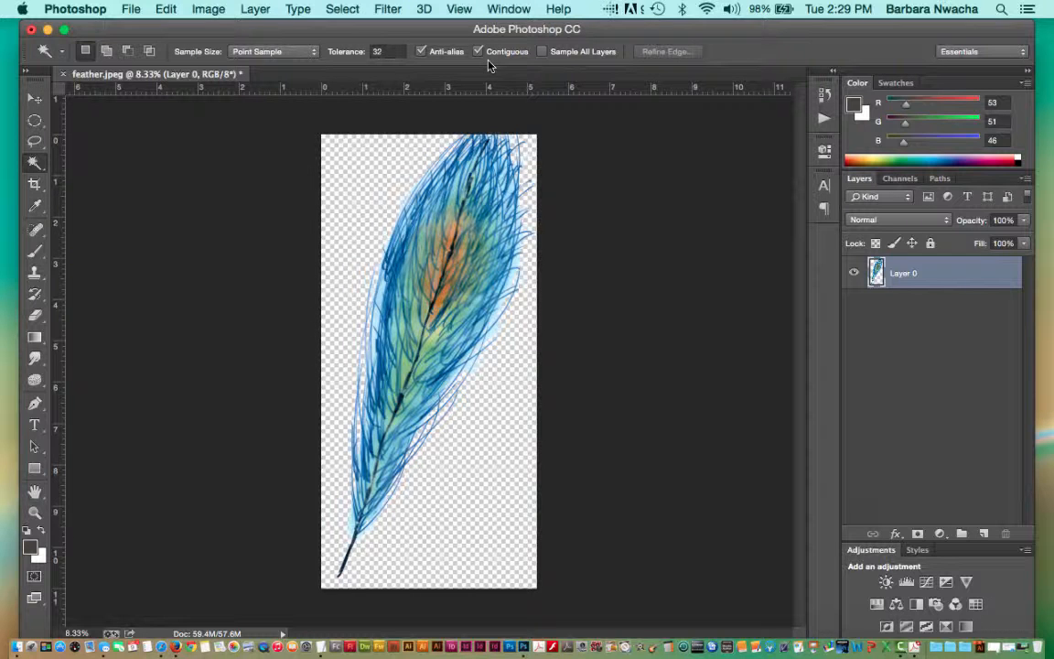
Save the image to the Desktop as feather_June15.psd in Photoshop format with layers and Maximize Compatibility enabled.
{"action": "left_click", "coordinate": [131, 9]}
{"action": "left_click", "coordinate": [162, 195]}
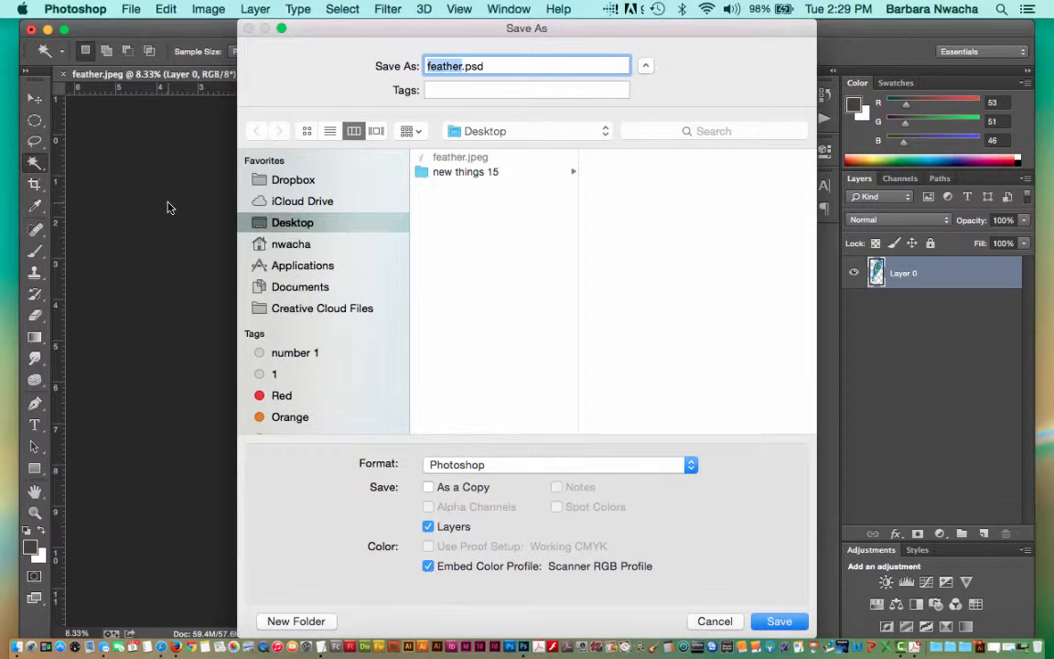
{"action": "left_click", "coordinate": [461, 66]}
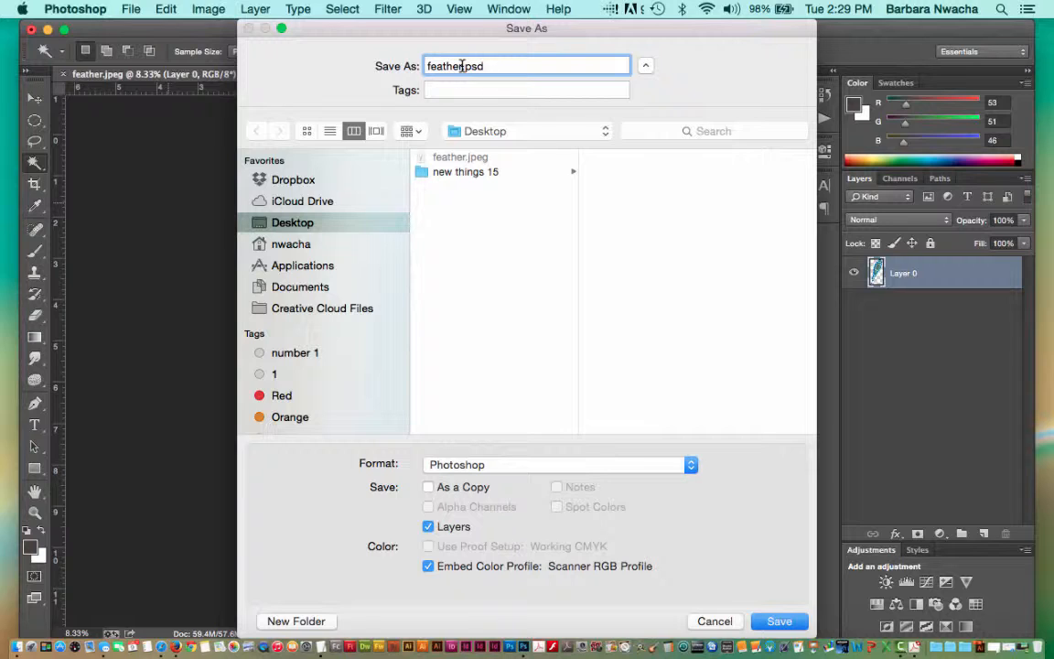
{"action": "type", "text": "_June15"}
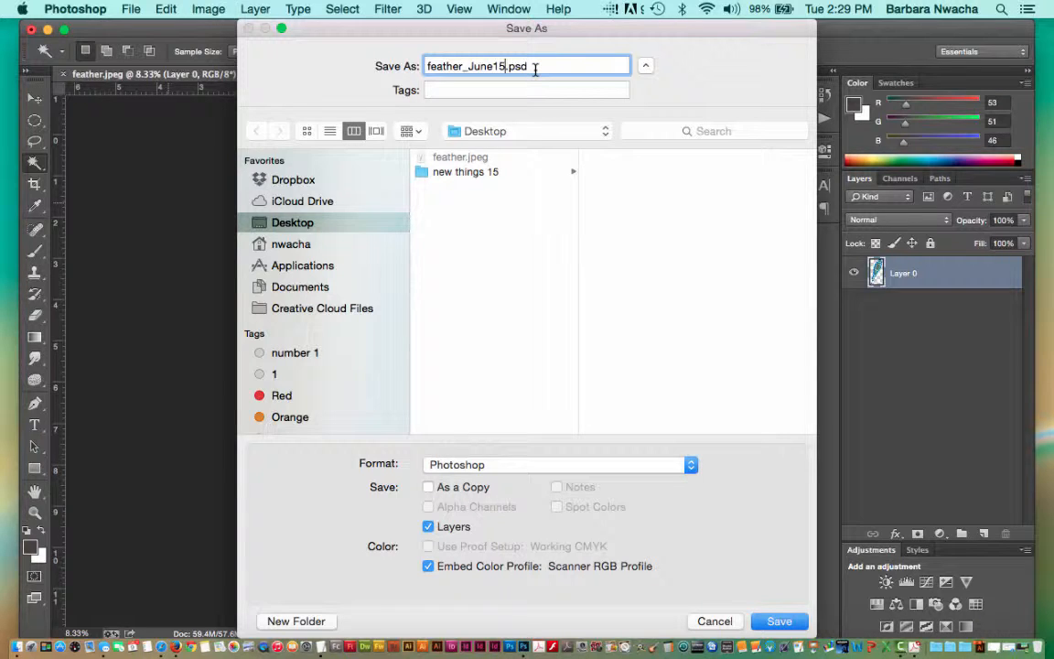
{"action": "left_click", "coordinate": [780, 621]}
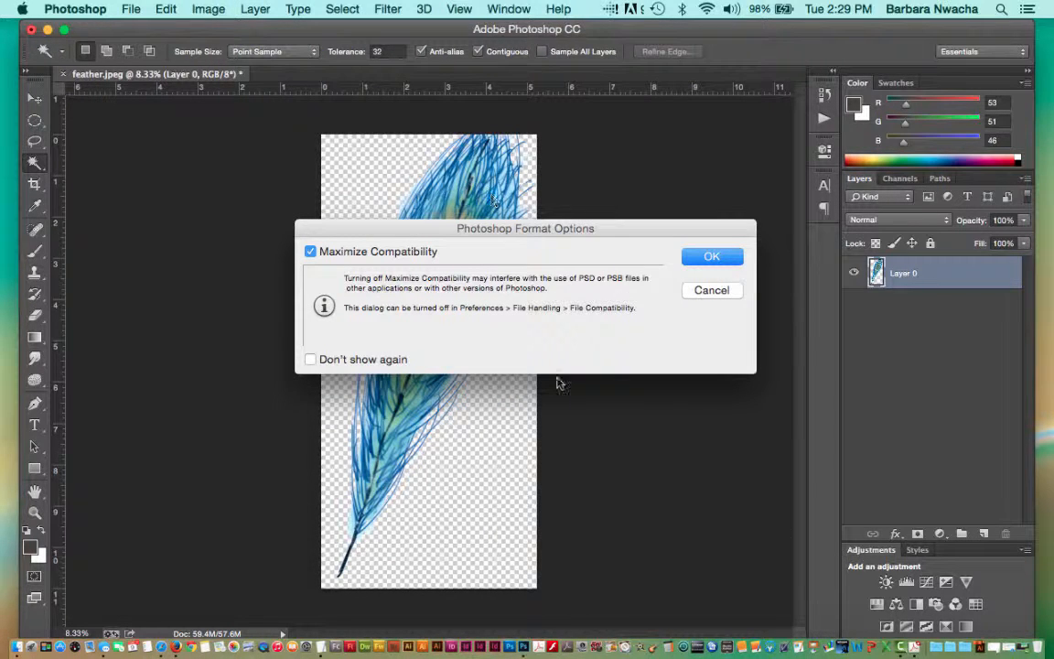
{"action": "left_click", "coordinate": [729, 258]}
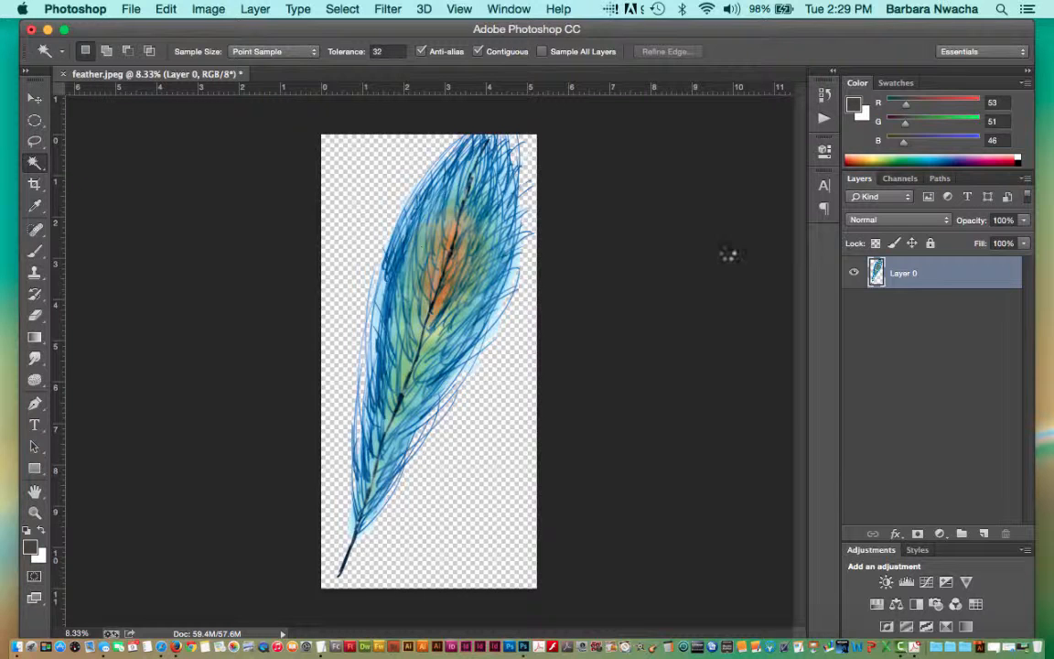